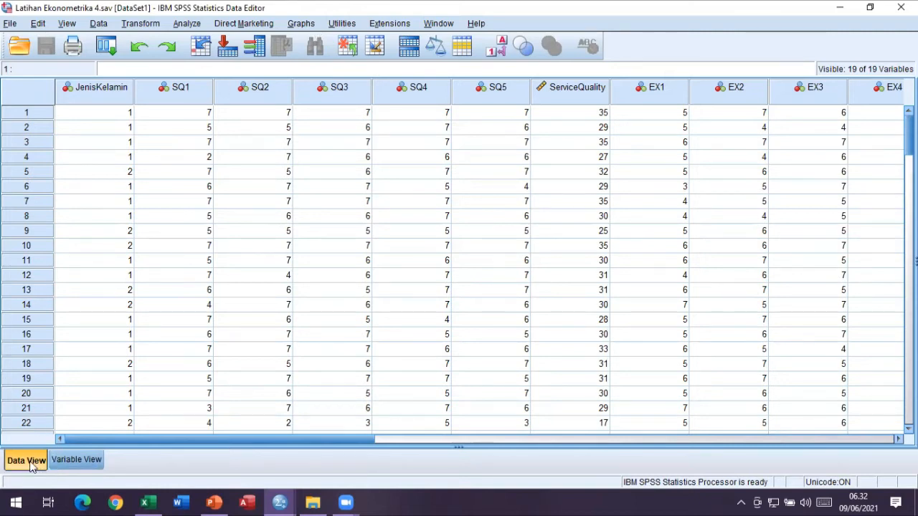
- Start a linear regression with the previous settings cleared and assign Jenis Kelamin as the dependent variable
left_click(188, 24)
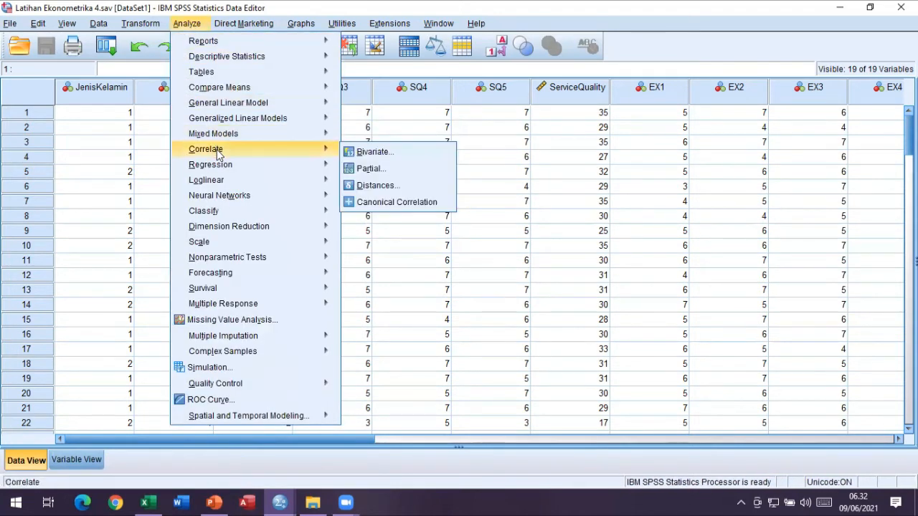
mouse_move(216, 168)
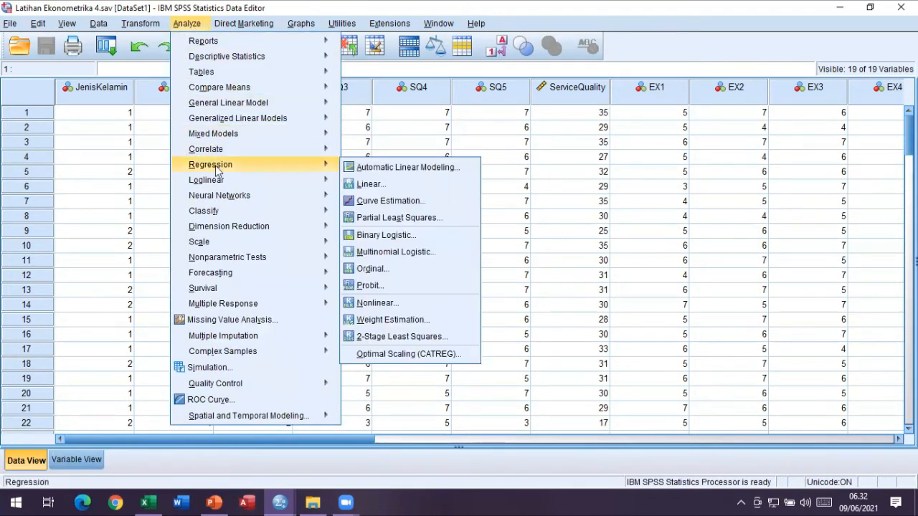
left_click(371, 184)
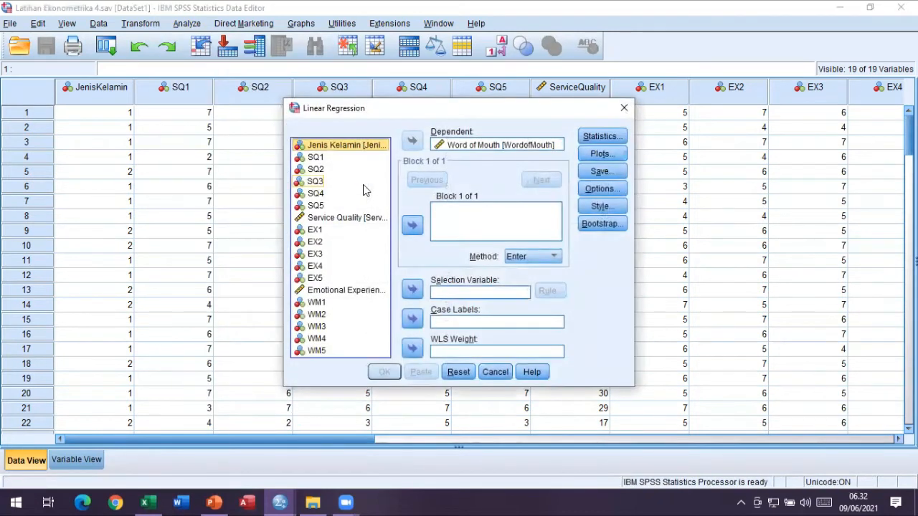
left_click(463, 373)
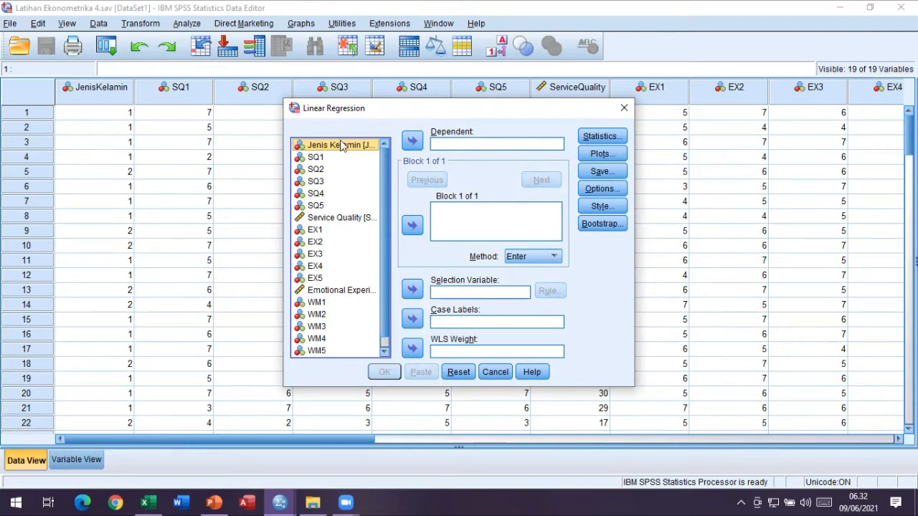
left_click(412, 142)
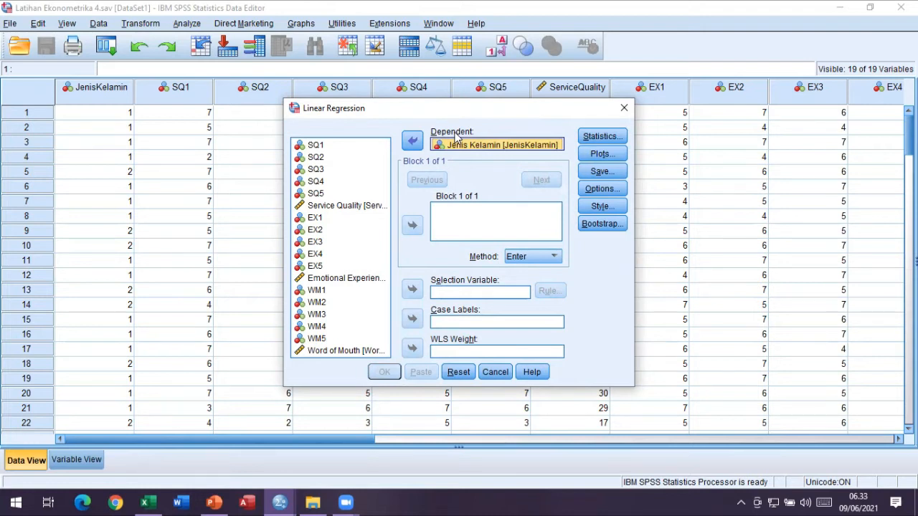
- Add Service Quality and Emotional Experience as the independent variables of the regression
left_click(351, 207)
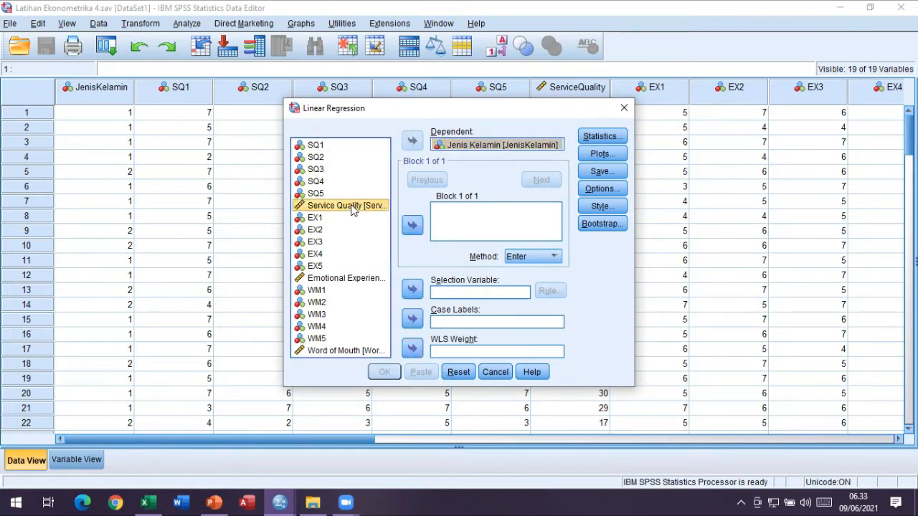
left_click(413, 227)
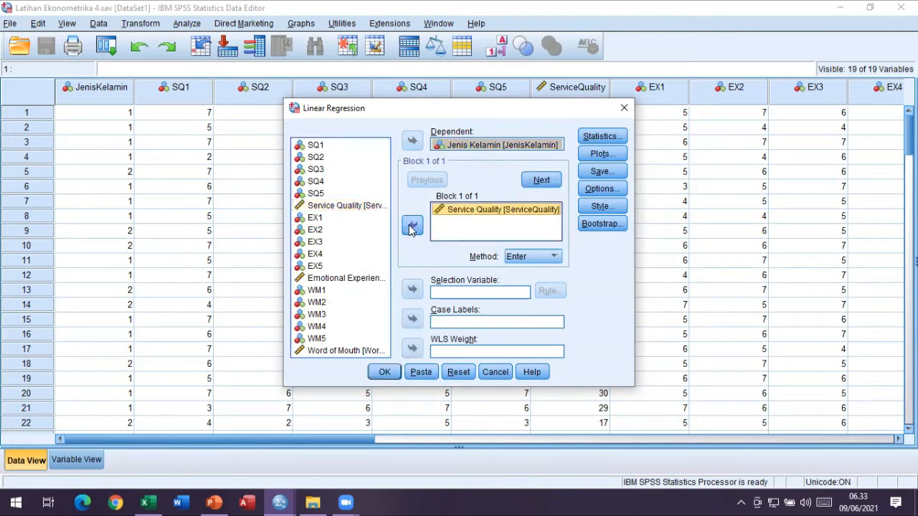
left_click(362, 278)
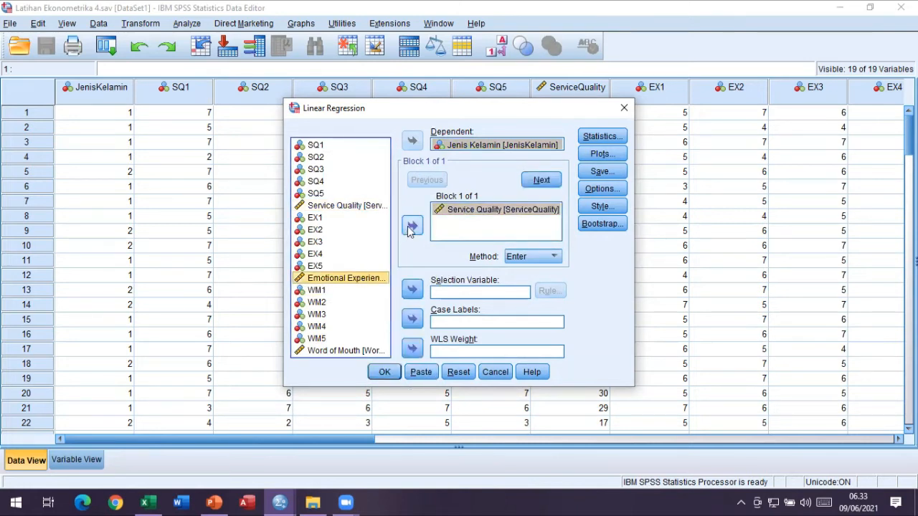
left_click(412, 227)
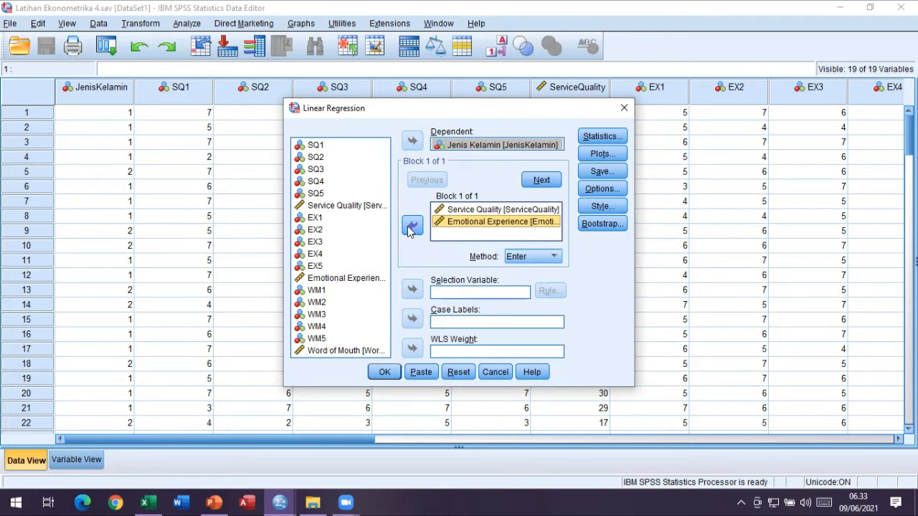
- Enable saving of the unstandardized residuals and run the linear regression
left_click(602, 174)
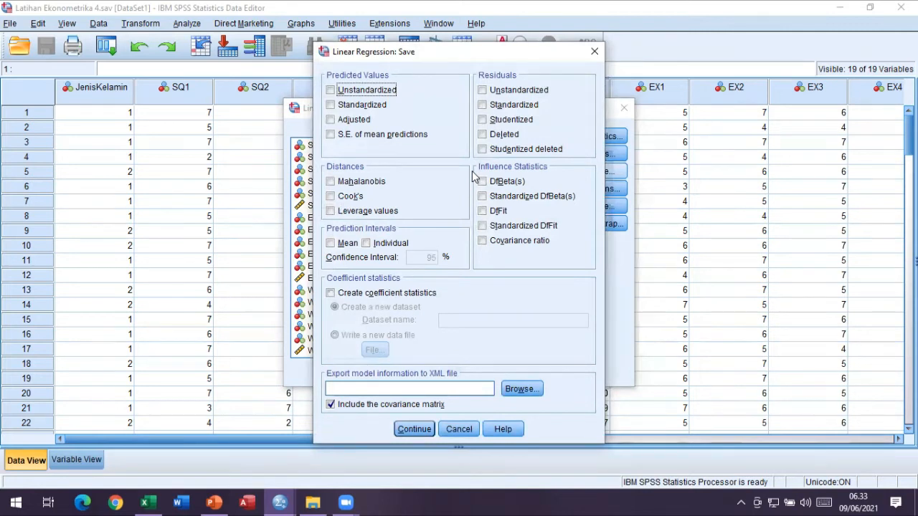
left_click(483, 91)
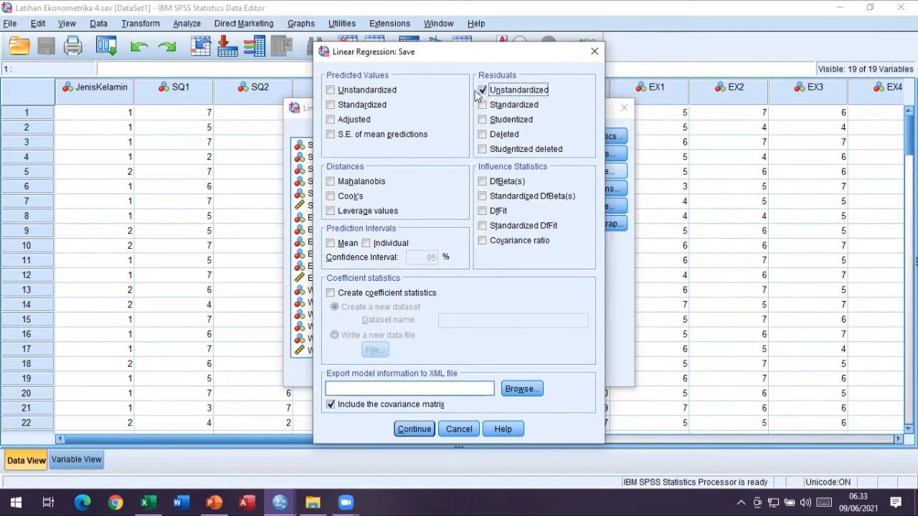
left_click(414, 429)
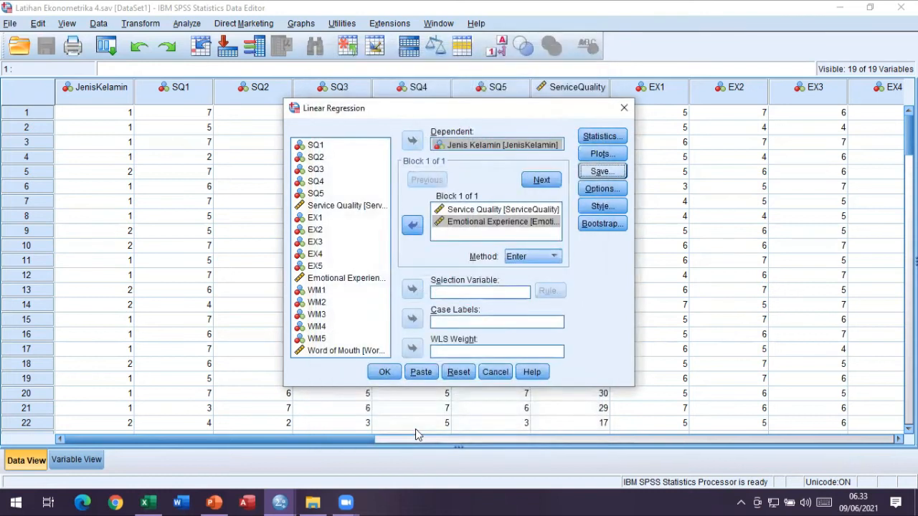
left_click(383, 372)
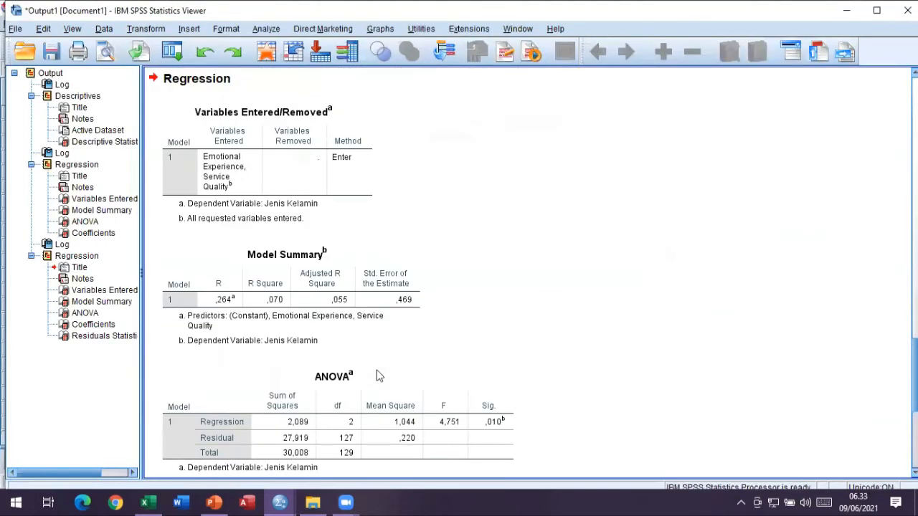
- Return to the dataset and examine the saved residual column RES_1 at the end of the variables
left_click(844, 11)
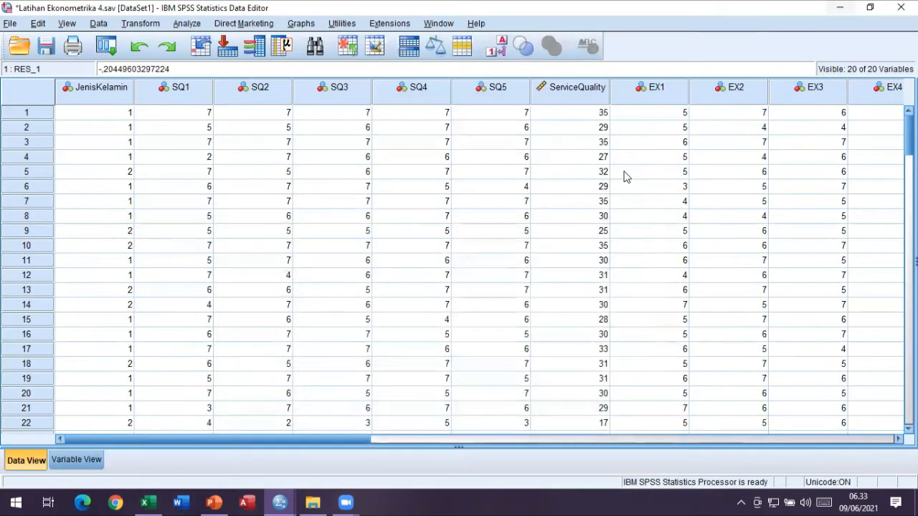
left_click_drag(268, 438, 720, 472)
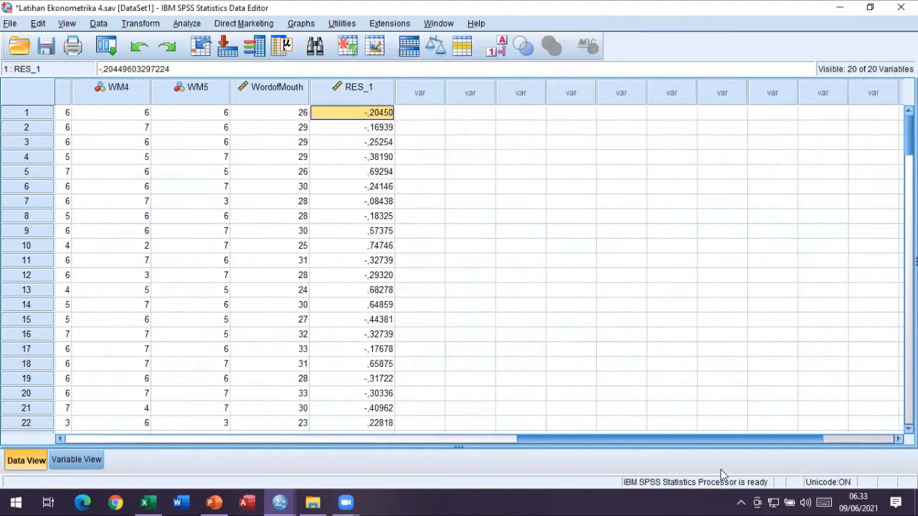
left_click(354, 95)
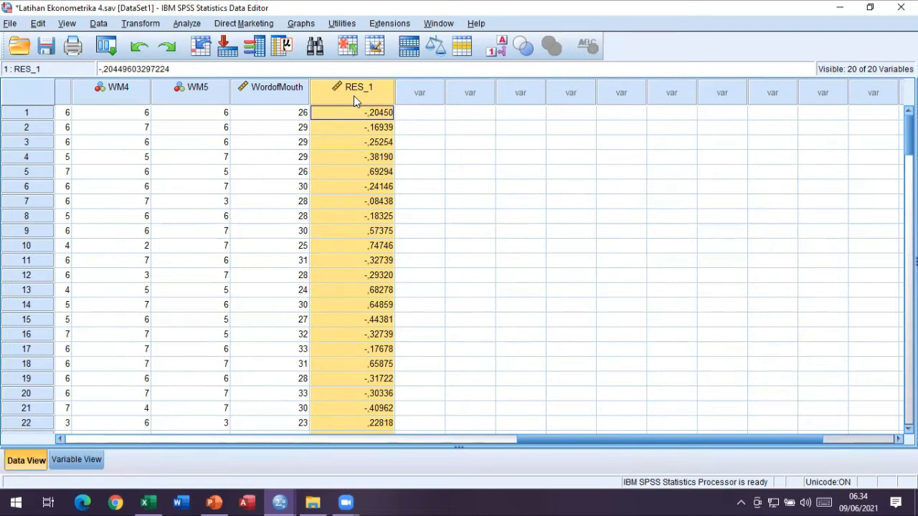
left_click_drag(542, 437, 93, 446)
- Start a cleared Compute Variable definition and name the target variable ABRES
left_click(141, 24)
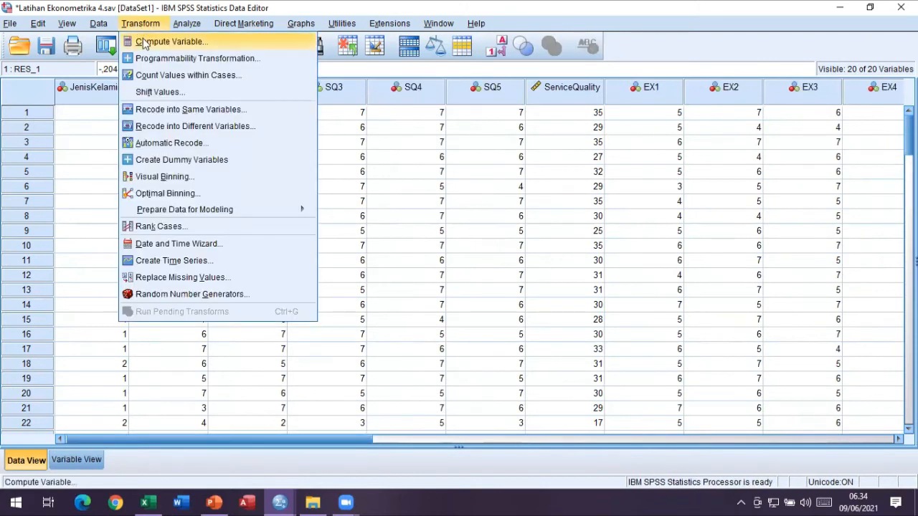
left_click(170, 42)
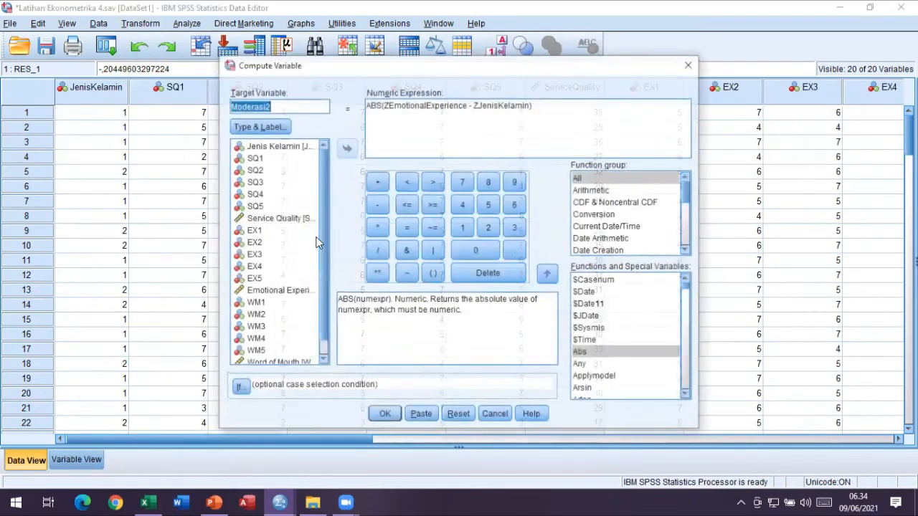
left_click(458, 415)
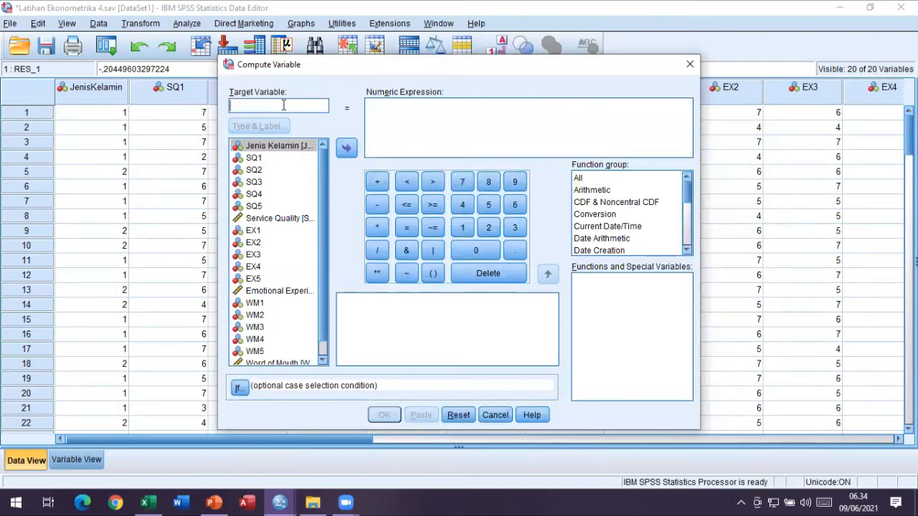
type("ABRES")
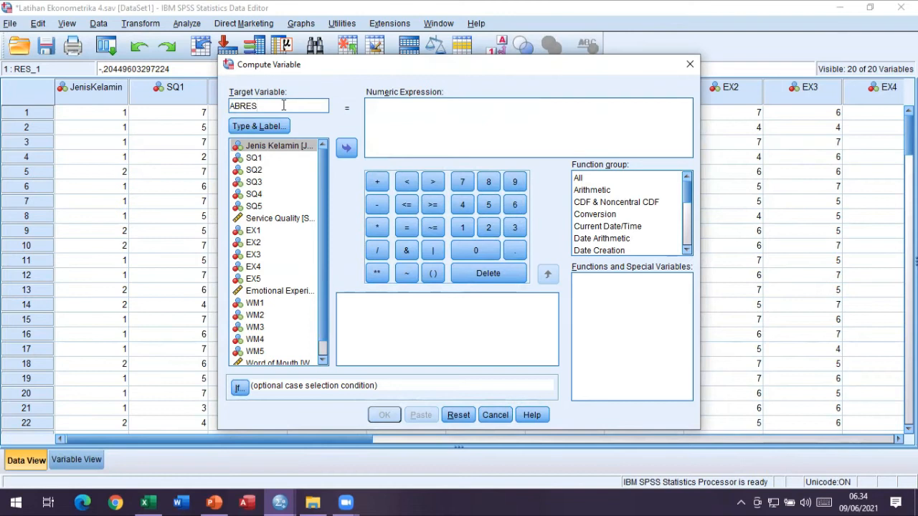
- Define the numeric expression as ABS(RES_1), using the Abs function on the unstandardized residual, and compute the variable
left_click(398, 104)
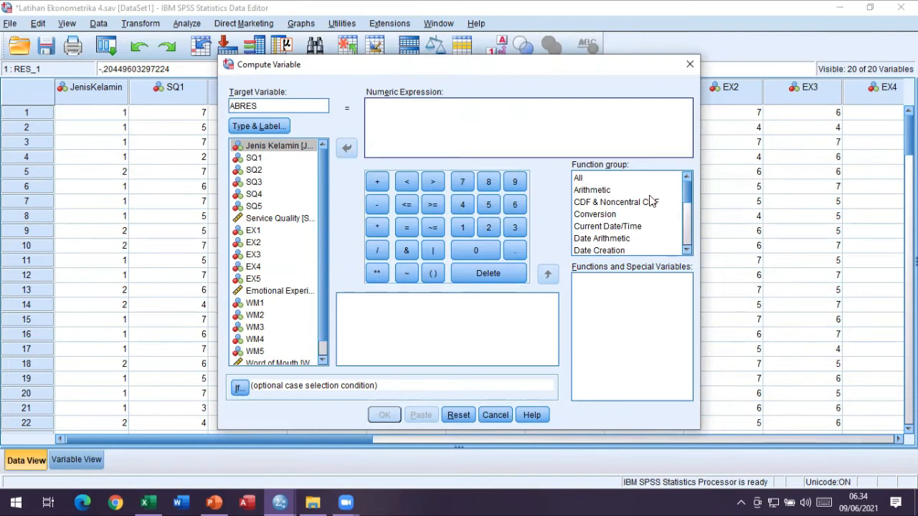
left_click(579, 179)
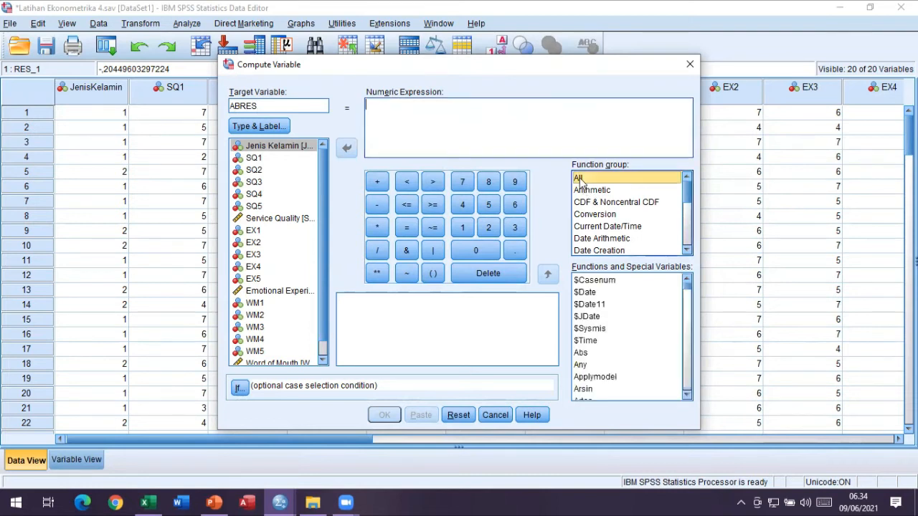
left_click(580, 352)
left_click(548, 275)
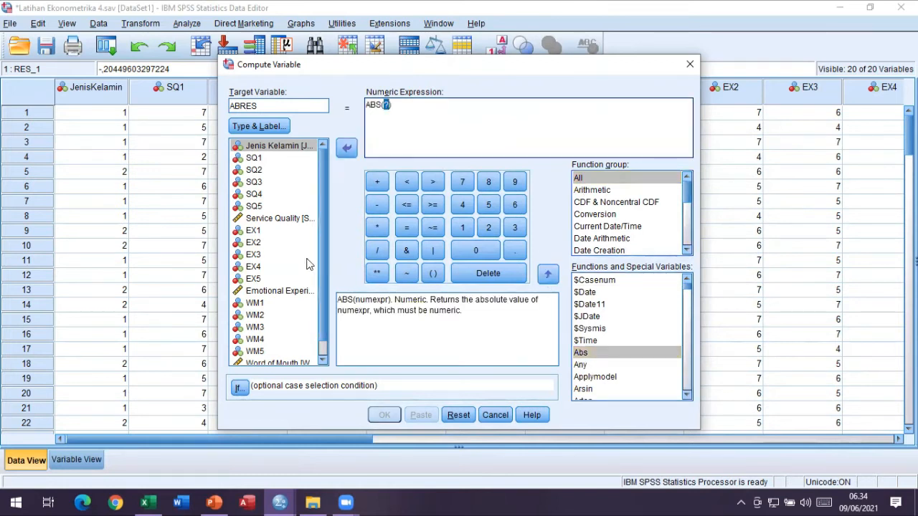
scroll(322, 208, "down", 1)
left_click(258, 362)
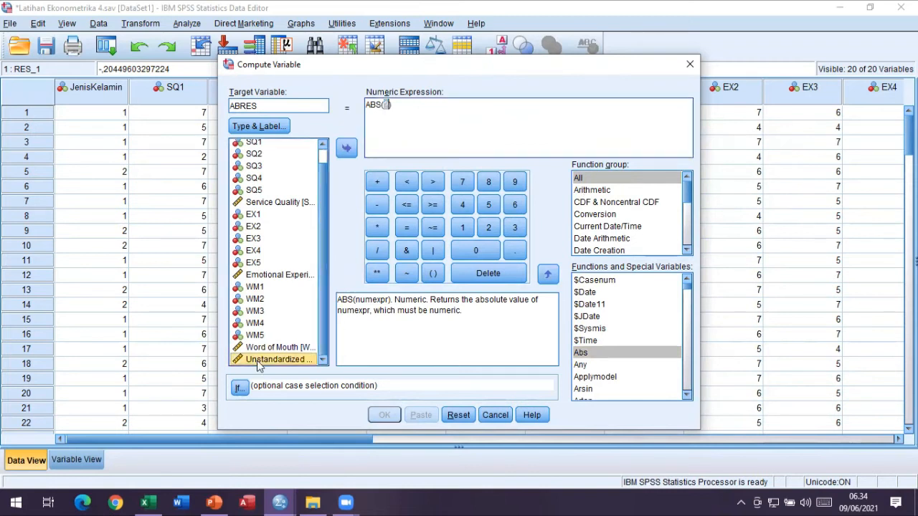
left_click(348, 149)
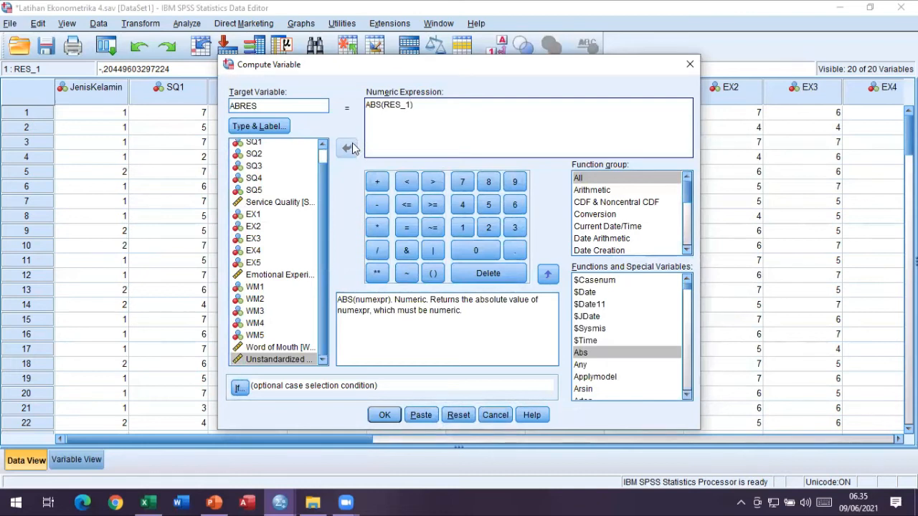
left_click(390, 418)
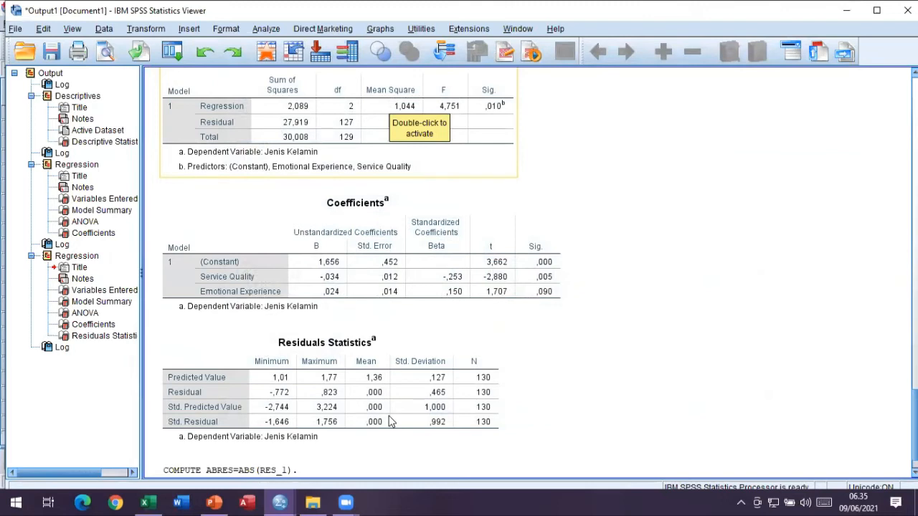
- Return to the dataset and examine the computed ABRES column beside RES_1
left_click(391, 422)
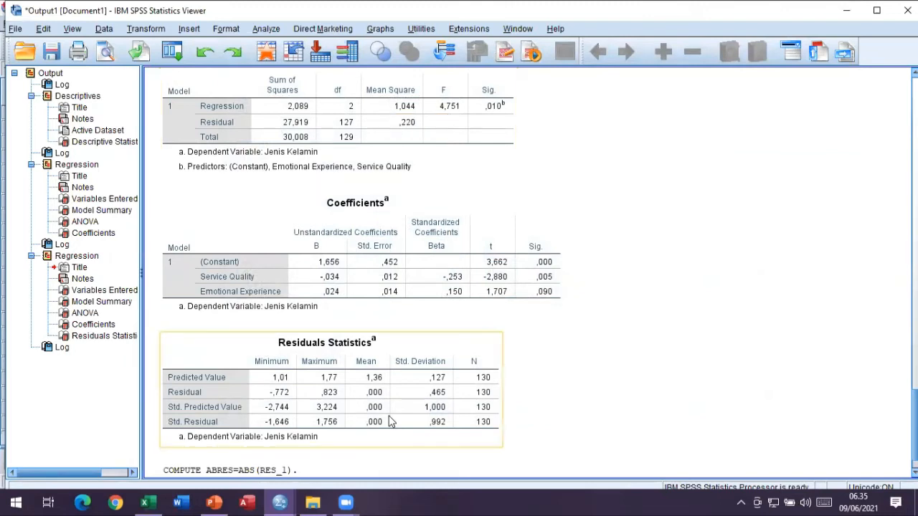
left_click(847, 10)
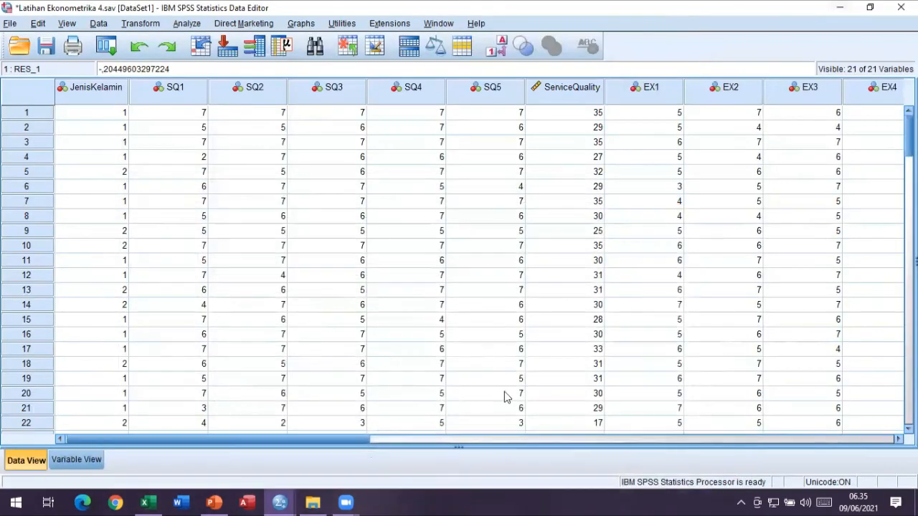
left_click_drag(369, 440, 830, 481)
left_click(418, 96)
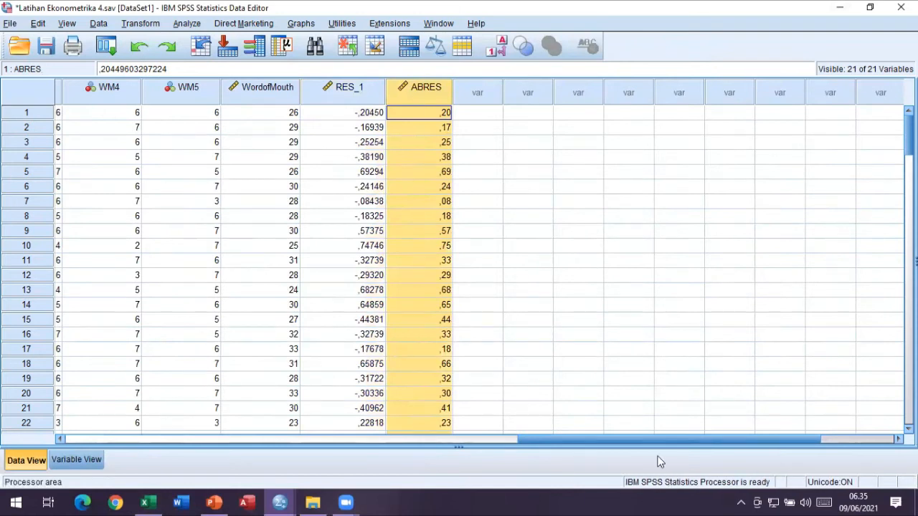
left_click_drag(658, 446, 159, 432)
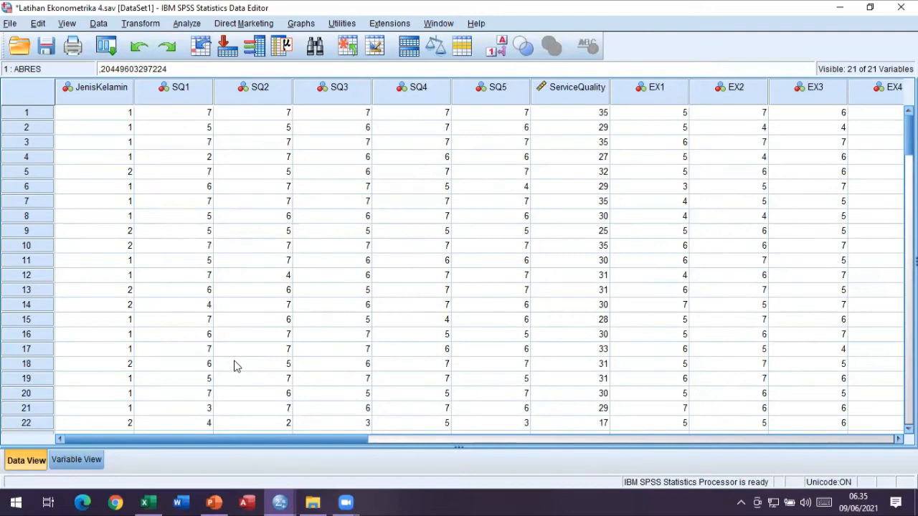
left_click_drag(231, 438, 208, 442)
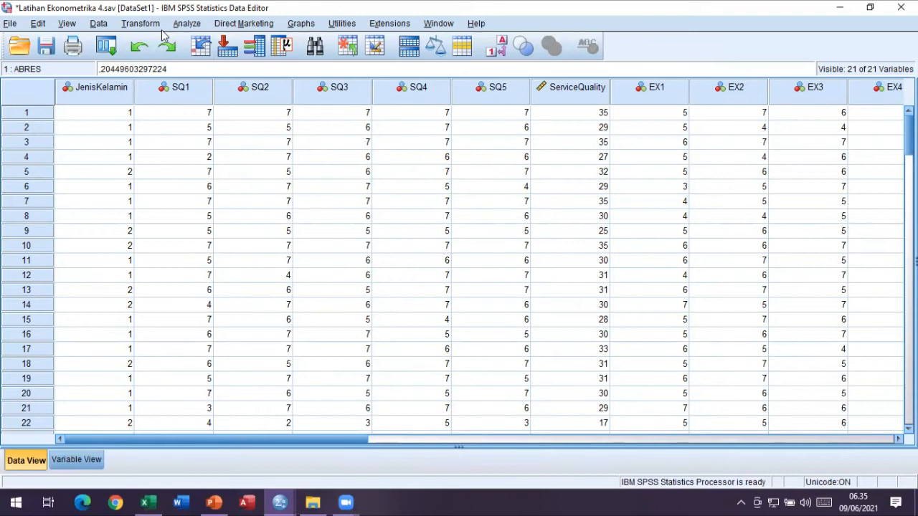
- Start a cleared Linear Regression definition and set ABRES as the dependent variable
left_click(190, 29)
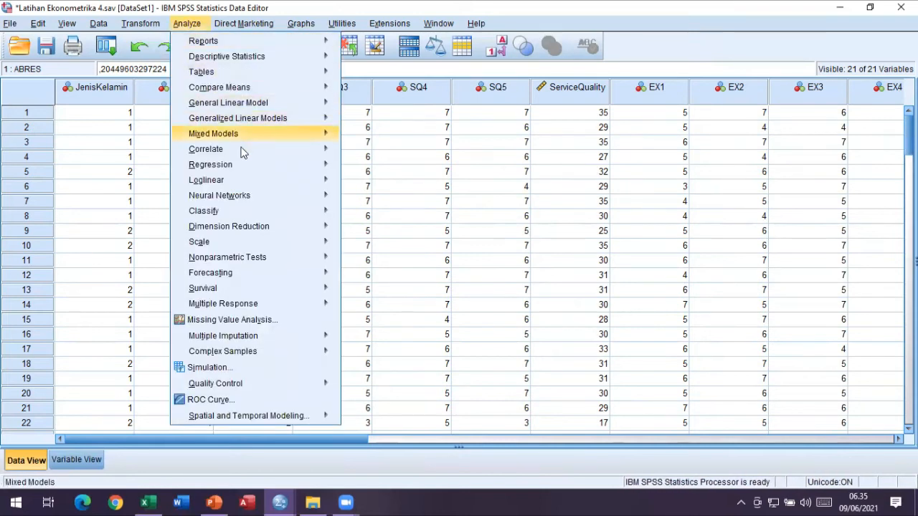
mouse_move(242, 167)
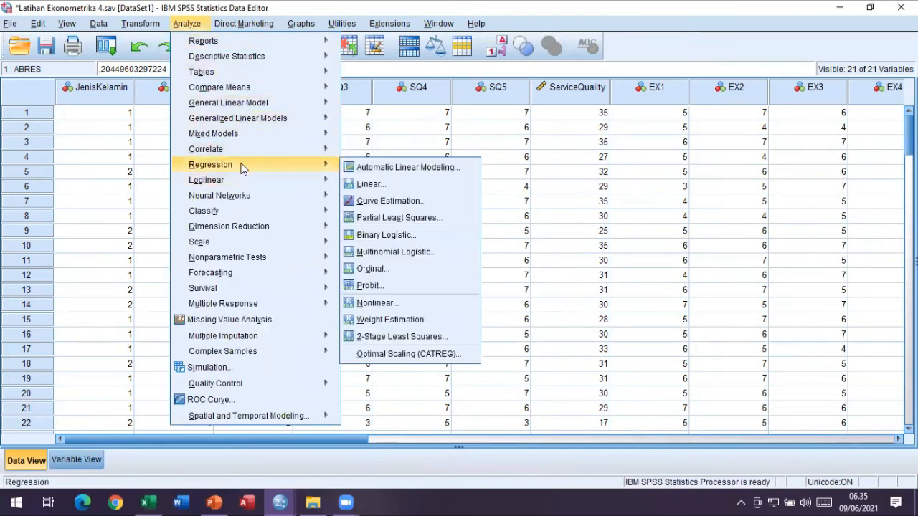
left_click(360, 185)
left_click(459, 372)
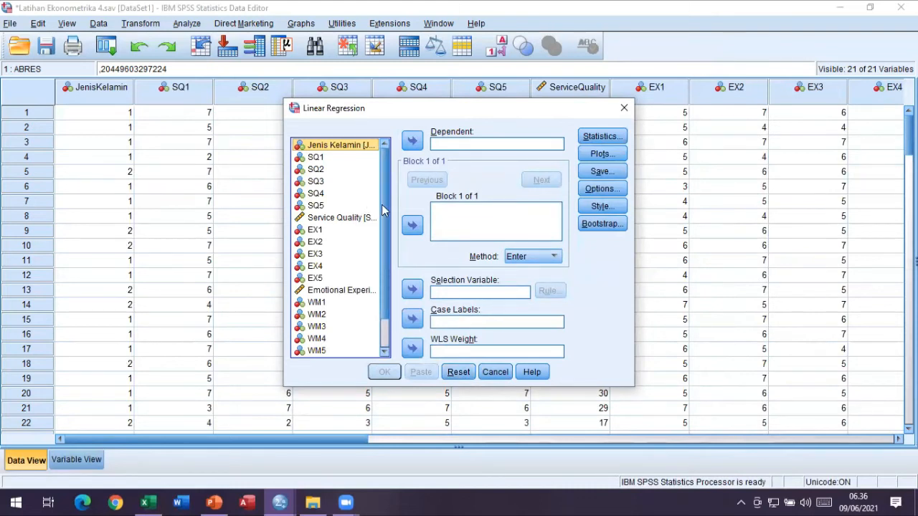
scroll(382, 210, "down", 3)
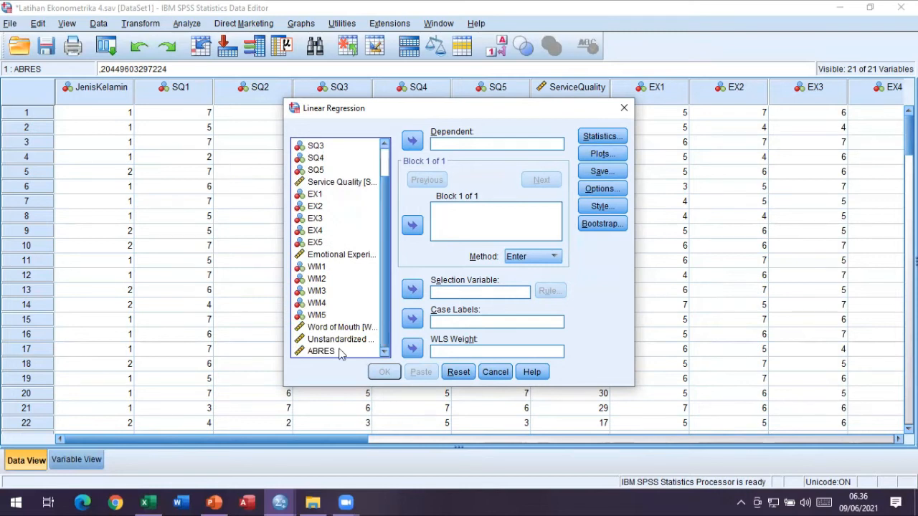
left_click(341, 351)
left_click(413, 141)
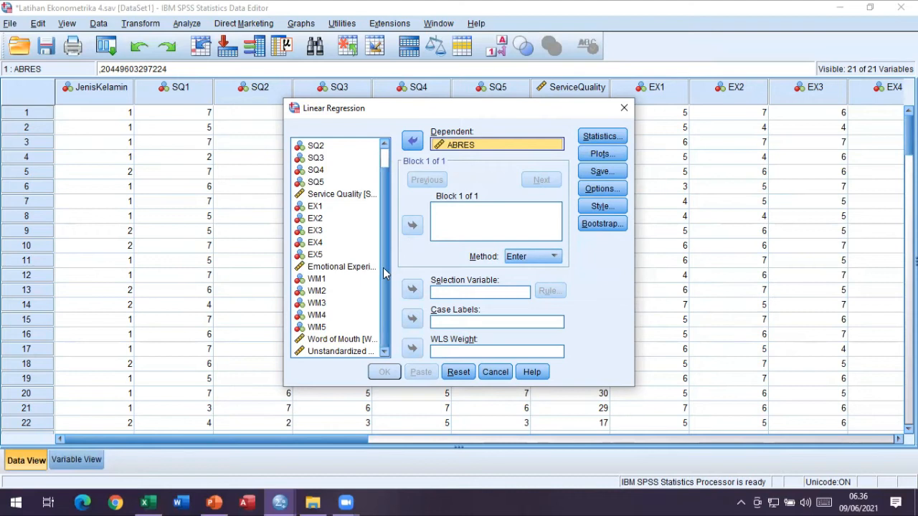
- Add Word of Mouth as the independent variable in the first block and run the regression
scroll(385, 166, "up", 1)
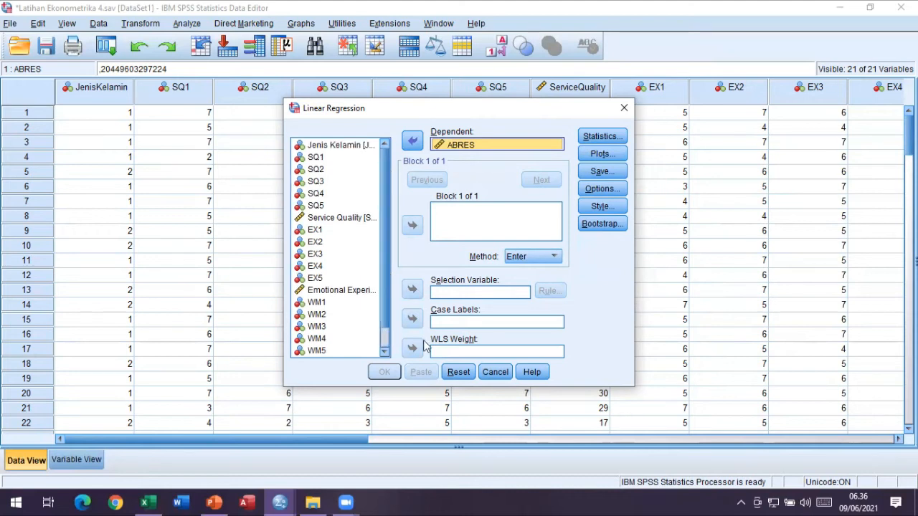
scroll(385, 342, "down", 1)
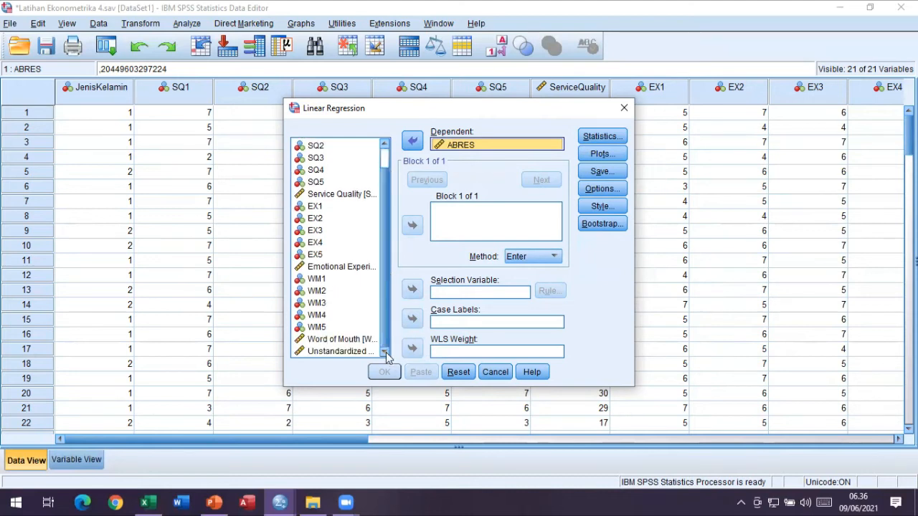
left_click(336, 342)
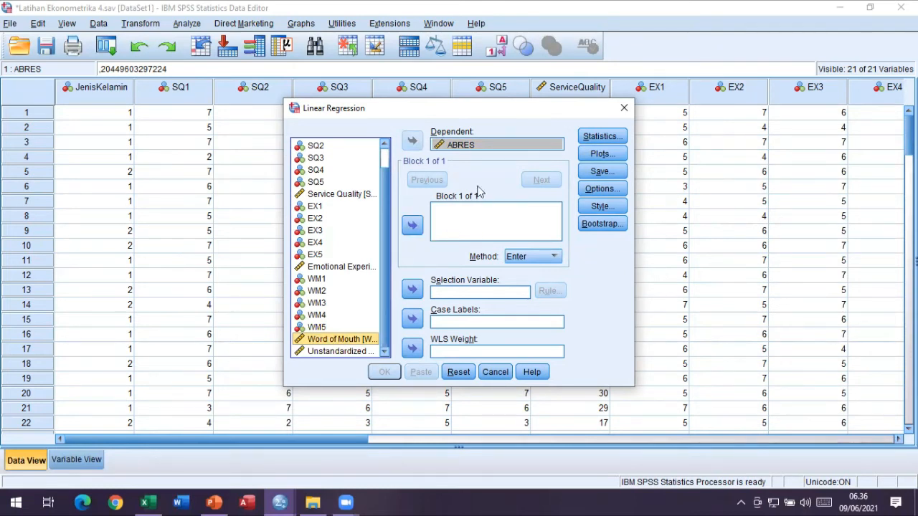
left_click(412, 232)
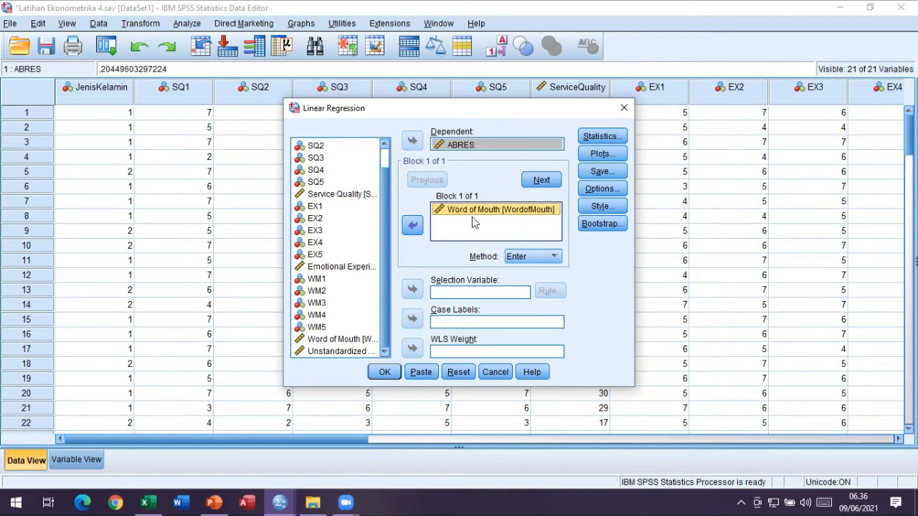
left_click(391, 375)
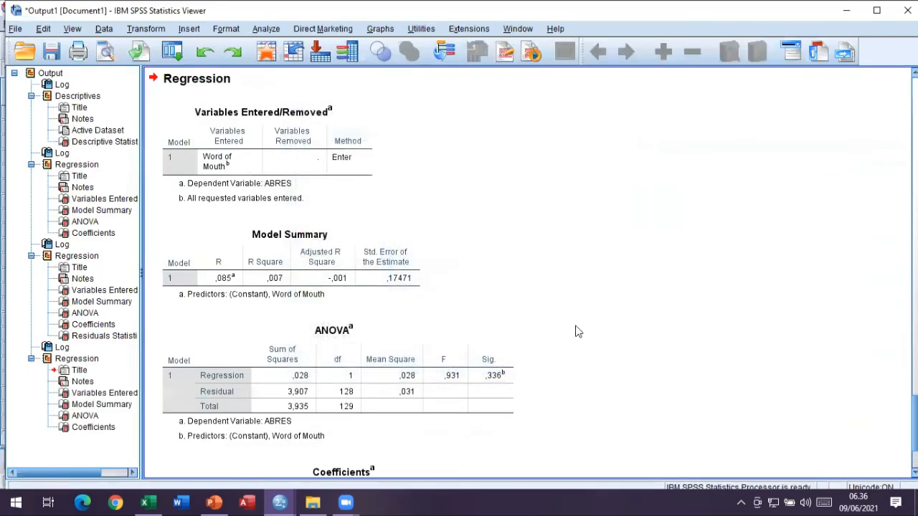
- Examine the Coefficients table of the ABRES regression, especially the significance of Word of Mouth
scroll(578, 331, "down", 3)
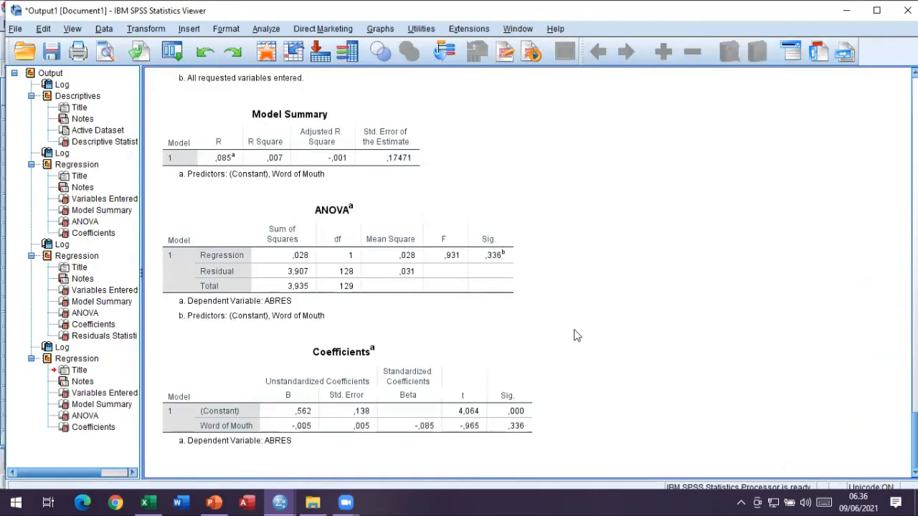
left_click(367, 429)
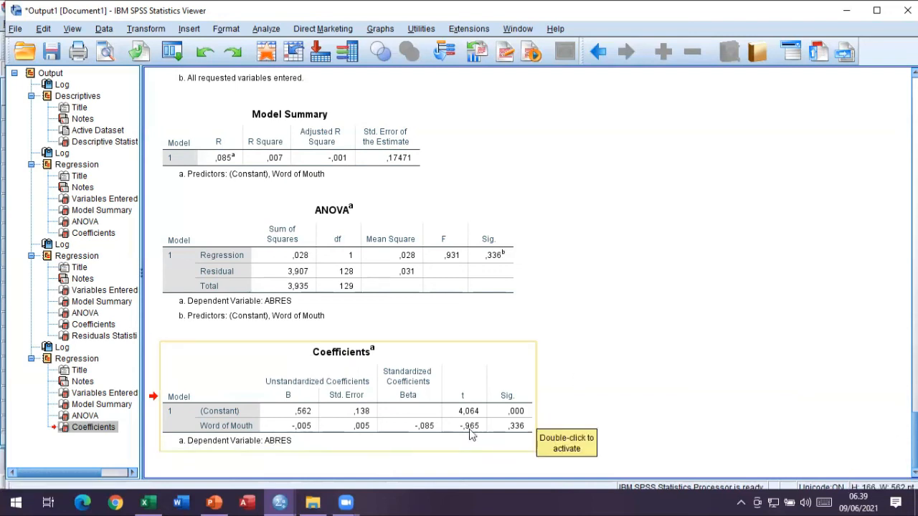
left_click(274, 441)
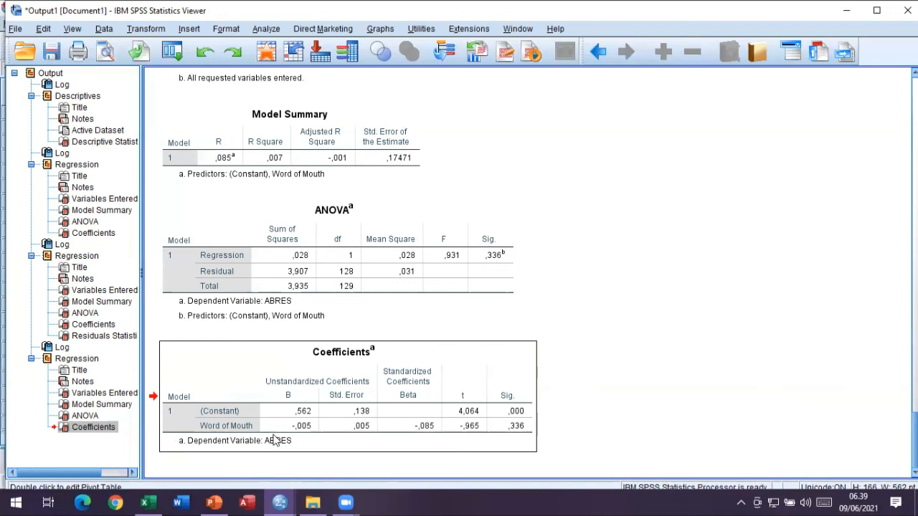
left_click(272, 435)
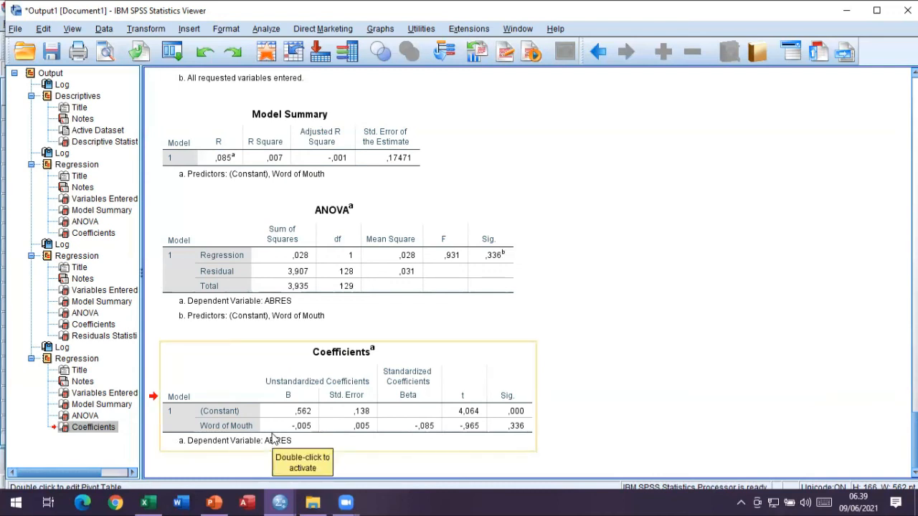